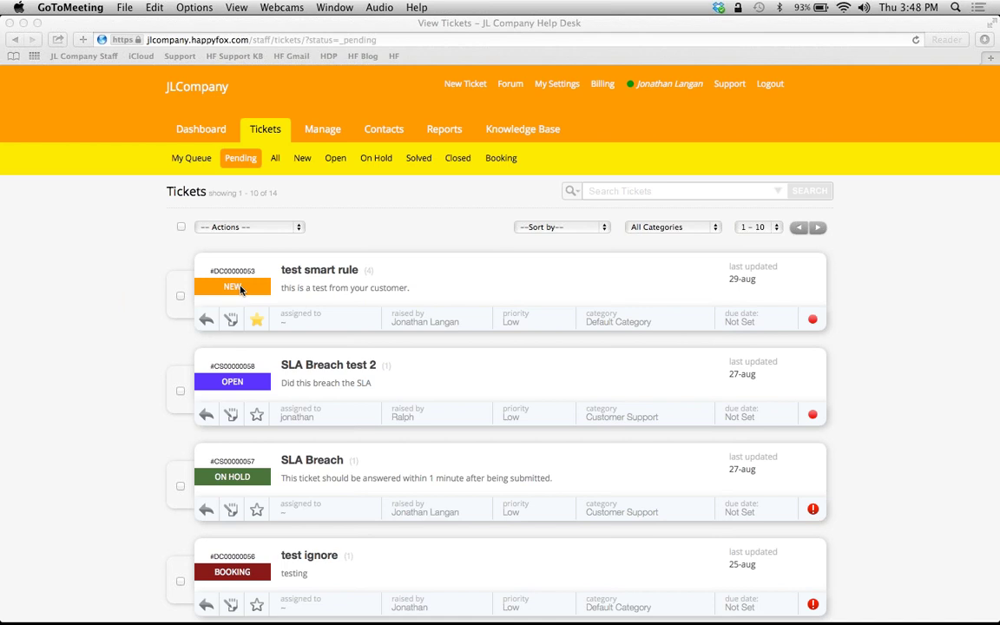
# Step: Switch to Safari and set the status of the "test smart rule" ticket to Open
pyautogui.press('super+Tab')
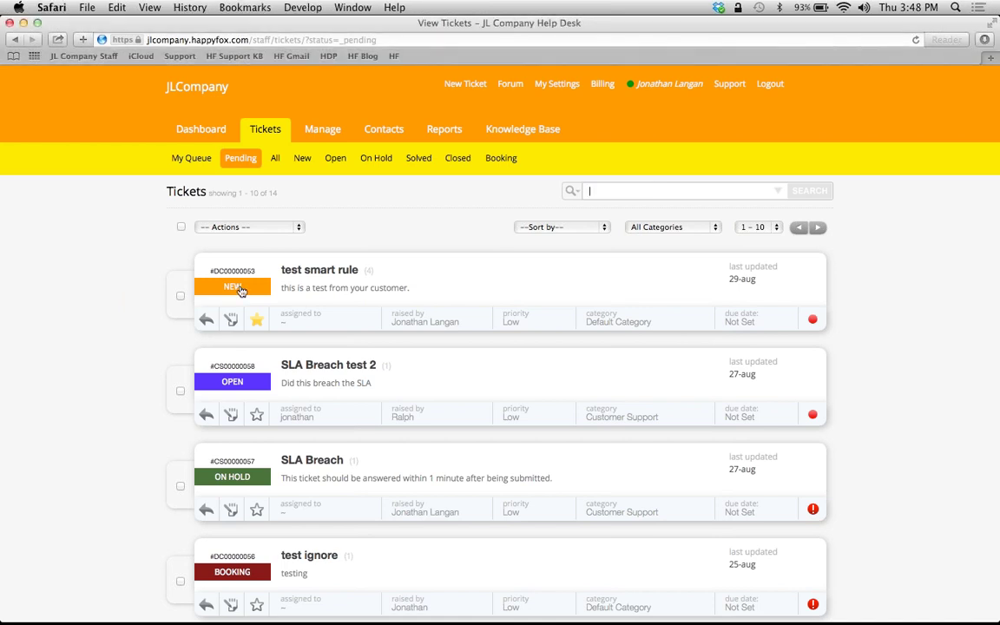
pyautogui.click(233, 287)
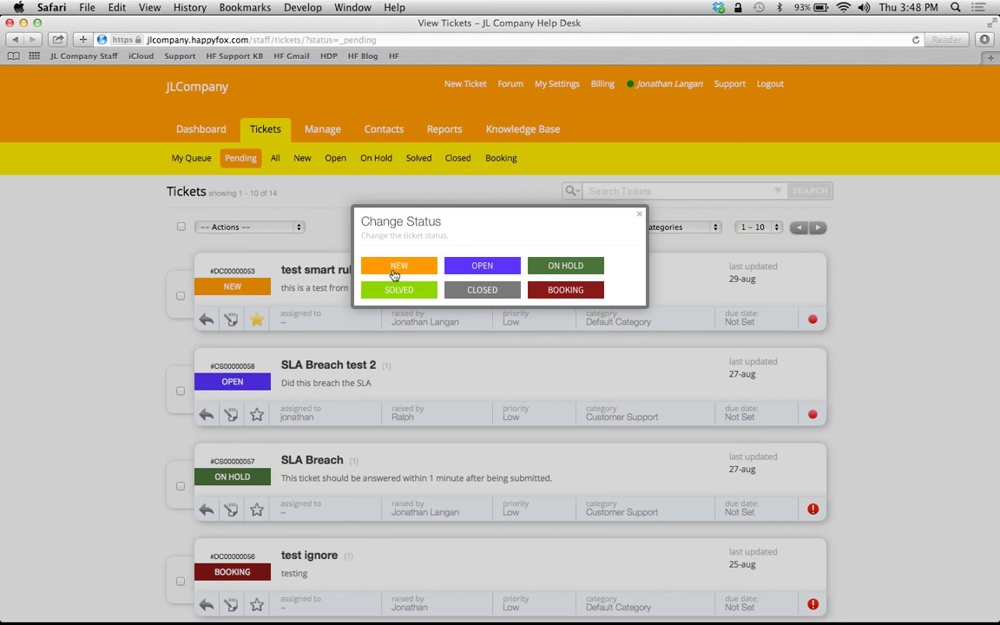
pyautogui.click(477, 268)
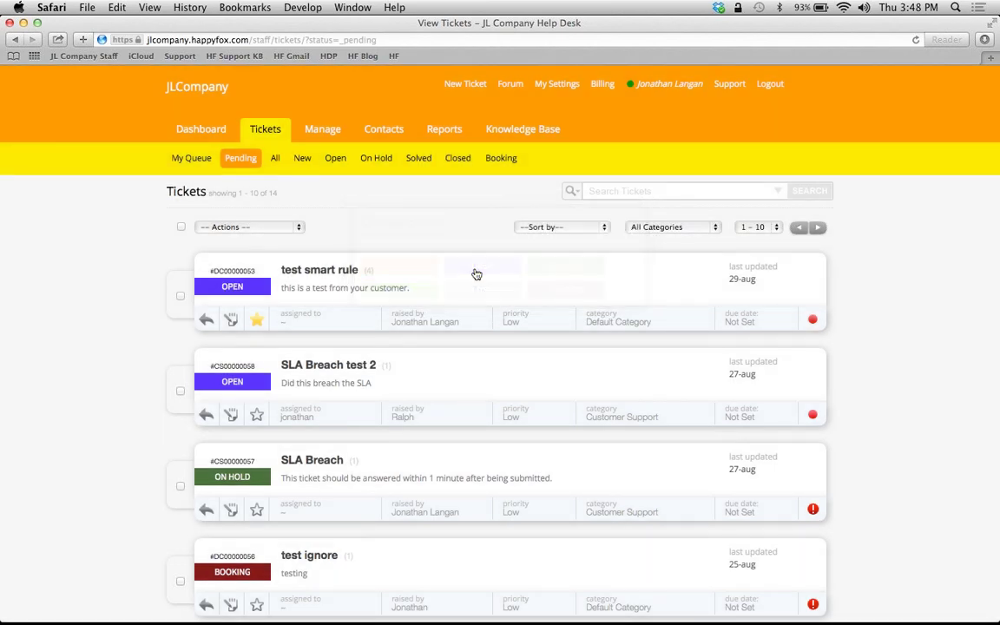
pyautogui.click(226, 385)
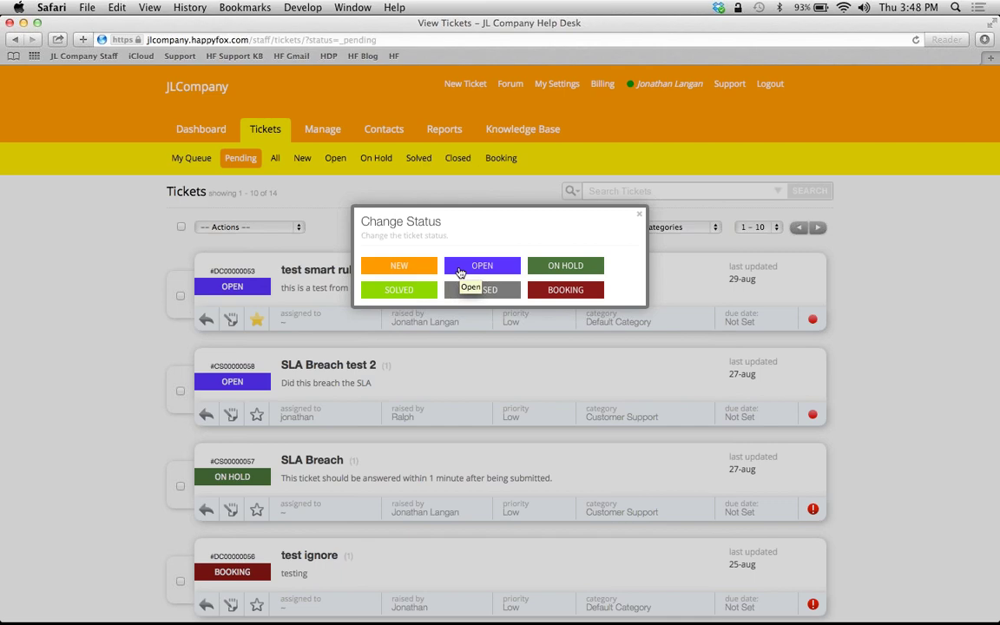
pyautogui.click(639, 214)
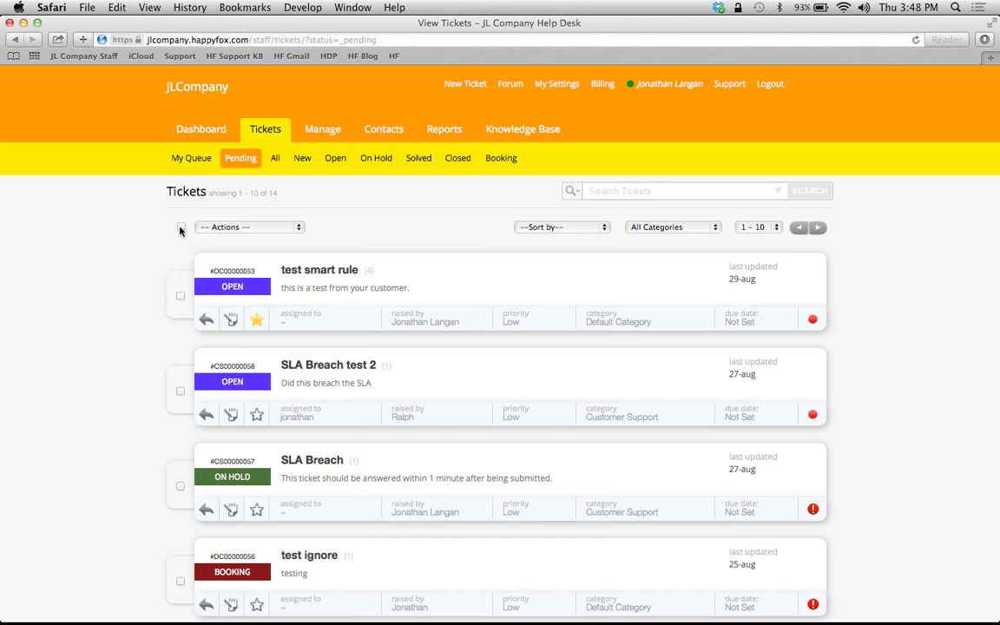
pyautogui.click(180, 229)
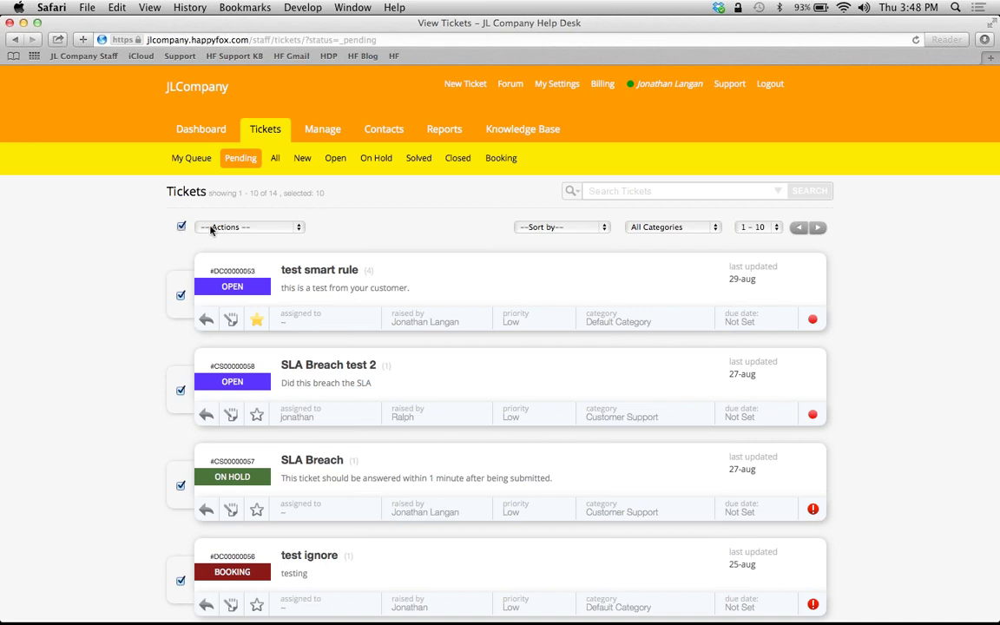
pyautogui.click(212, 226)
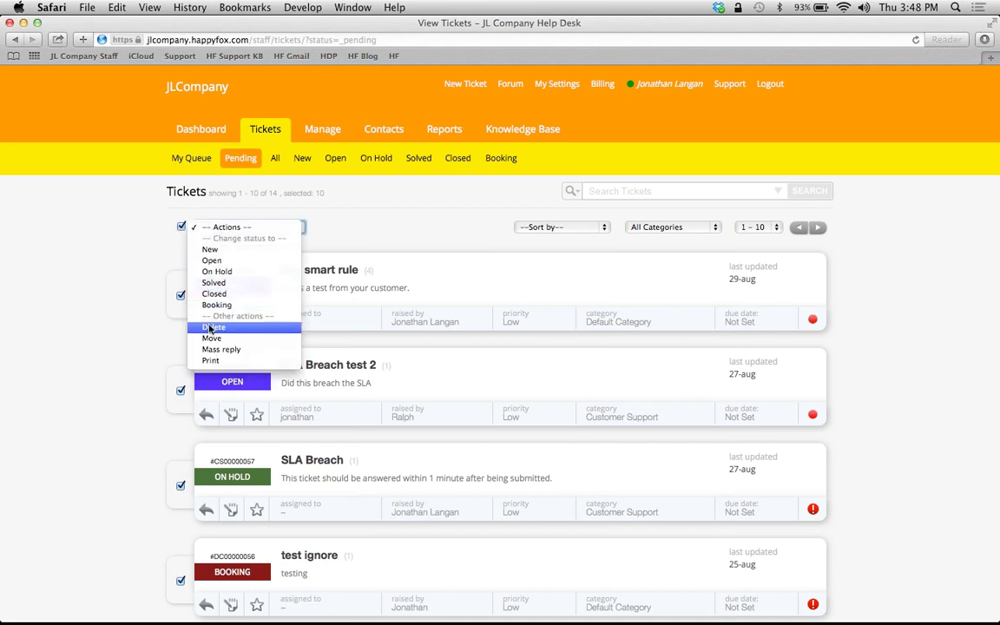
pyautogui.click(145, 327)
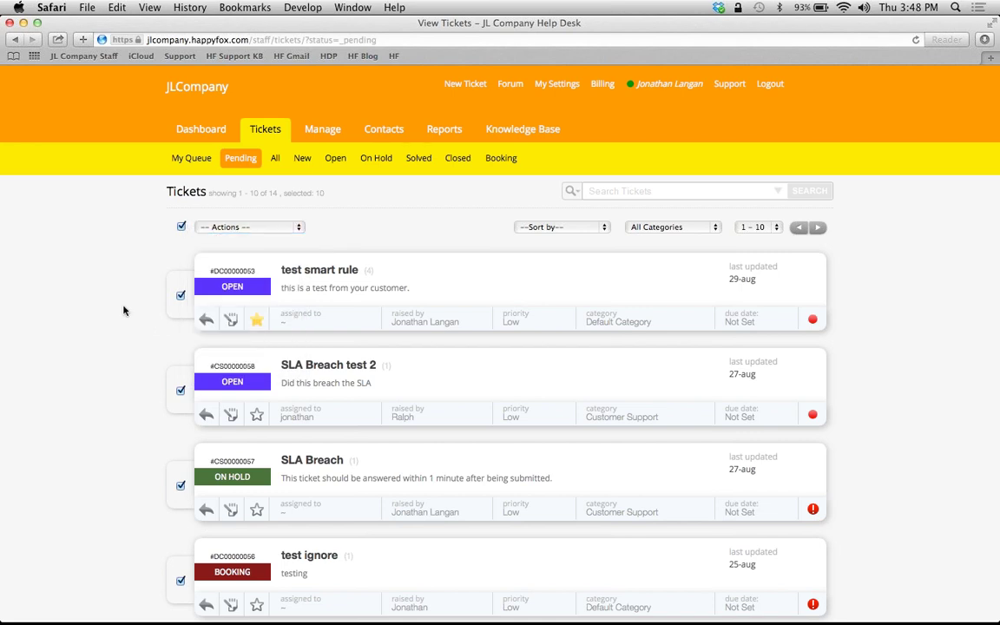
pyautogui.click(182, 227)
# Step: Select the "test smart rule" and "SLA Breach test 2" tickets and change their status to Solved in bulk
pyautogui.click(180, 295)
pyautogui.click(180, 392)
pyautogui.click(277, 227)
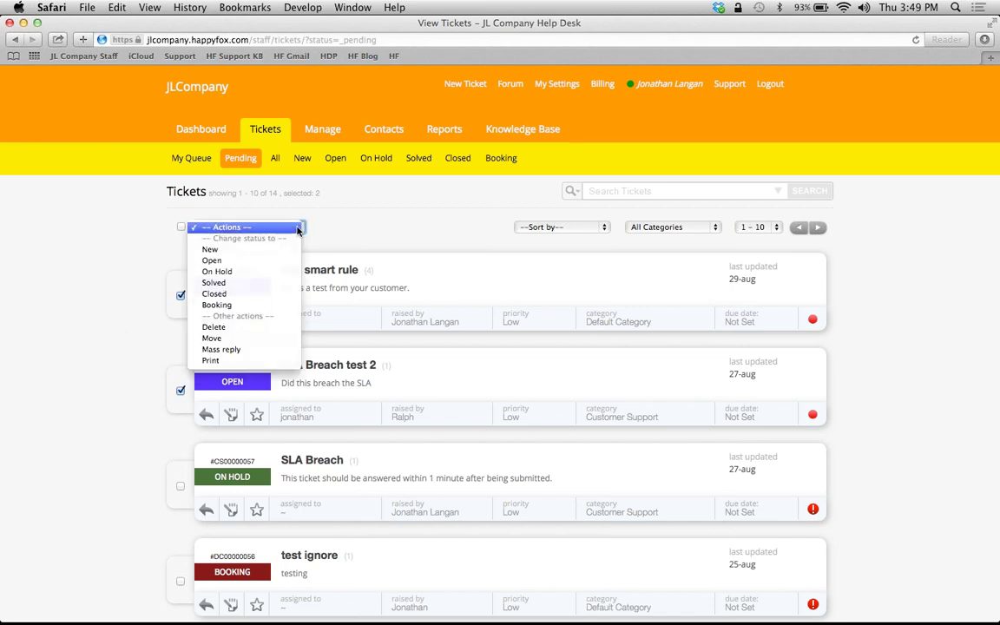
pyautogui.click(238, 284)
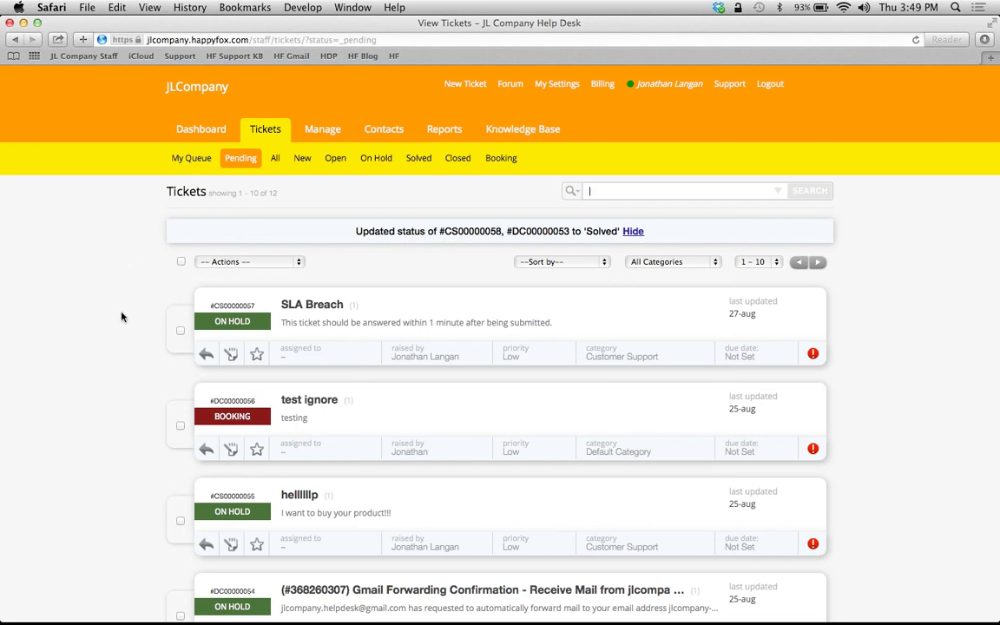
# Step: Review the tickets filtered by Solved status, followed by those with Open status
pyautogui.click(417, 161)
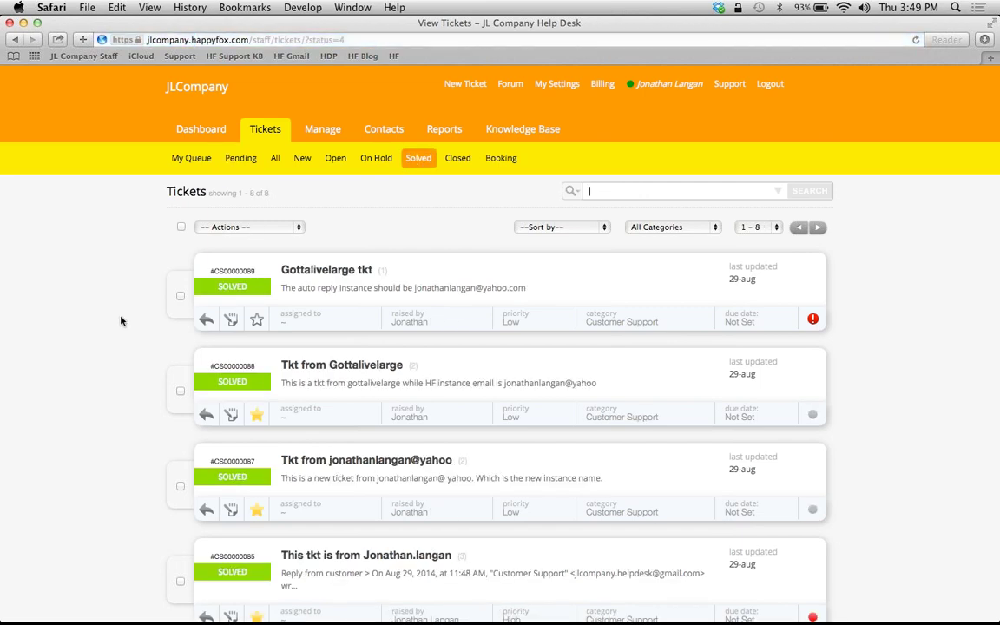
pyautogui.scroll(-5, 121, 322)
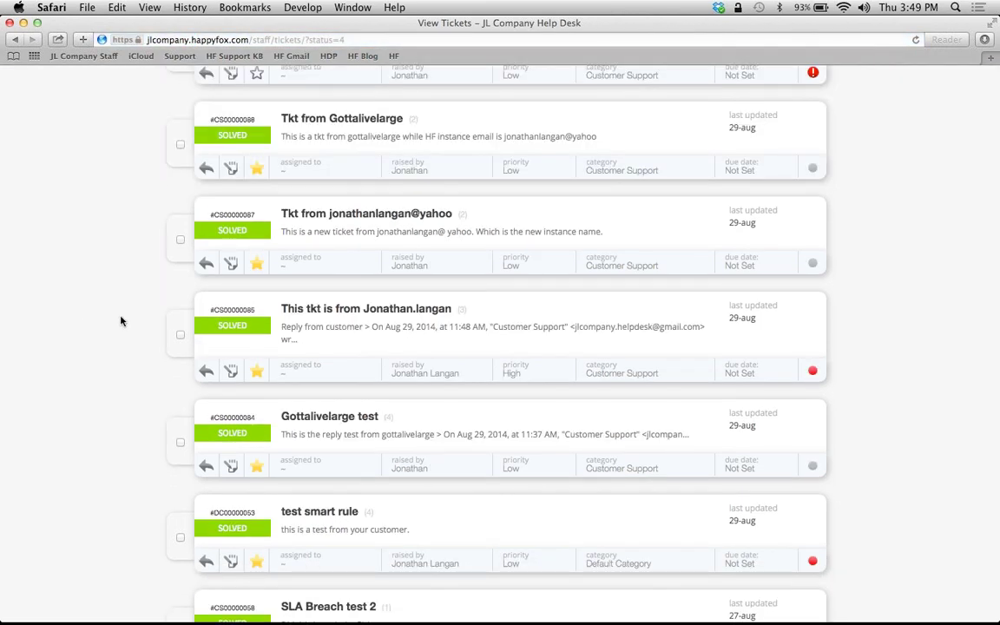
pyautogui.scroll(5, 121, 321)
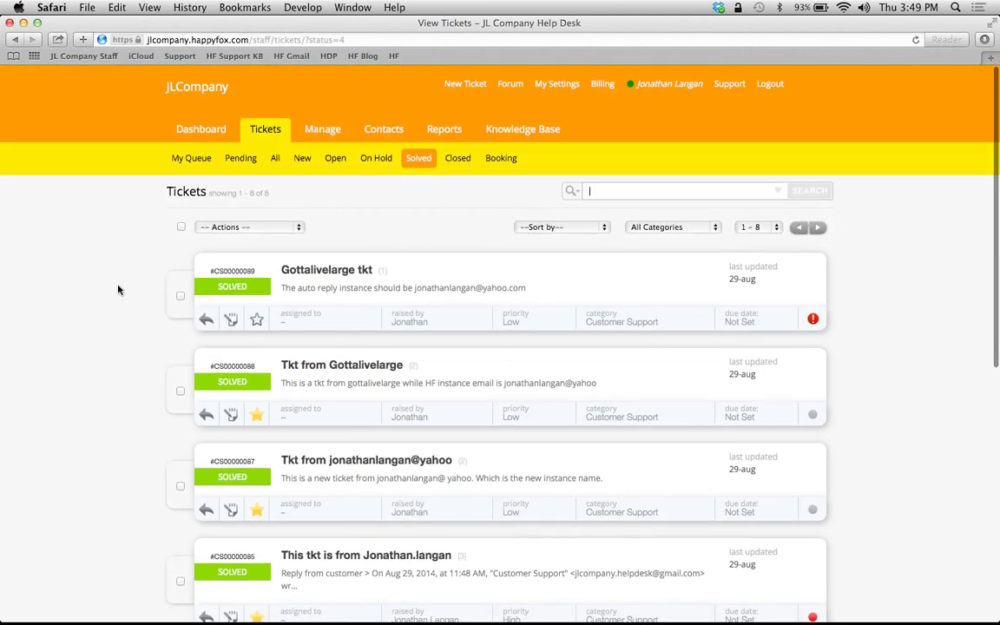
pyautogui.click(375, 161)
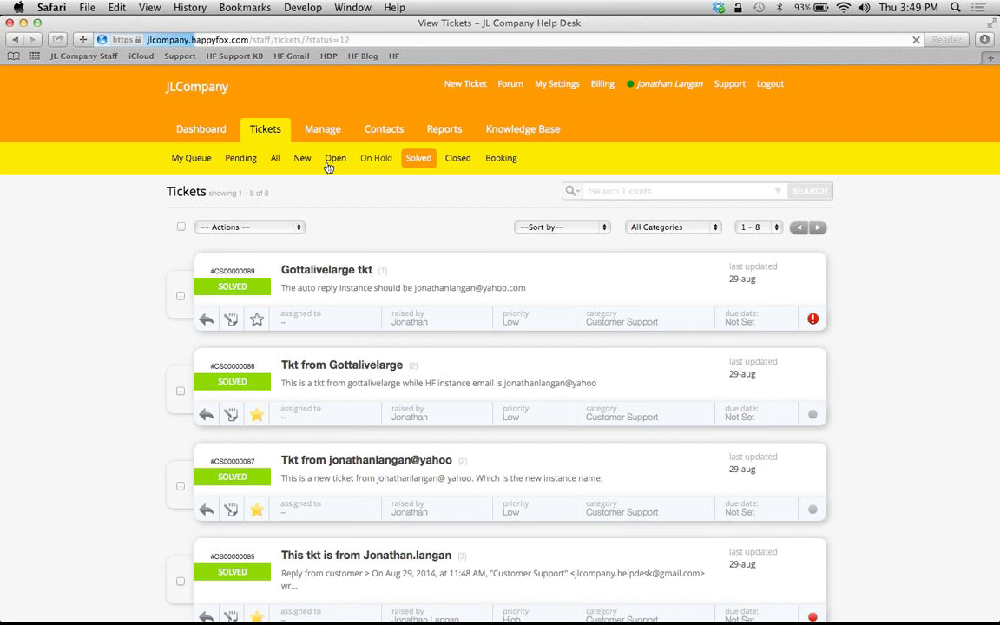
pyautogui.click(336, 160)
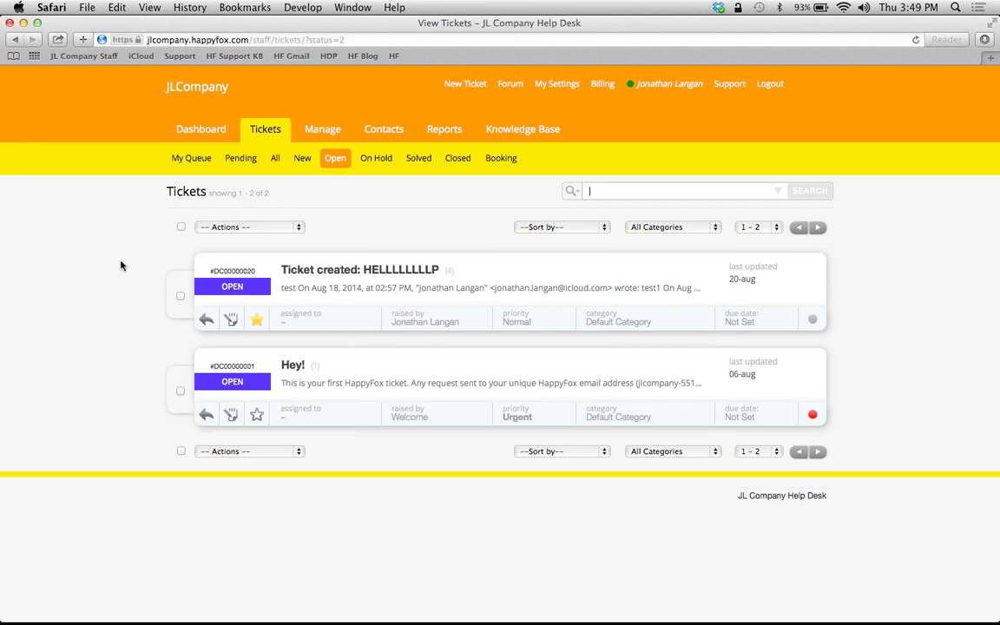
# Step: Go to the general management settings and expand the Statuses section
pyautogui.click(314, 135)
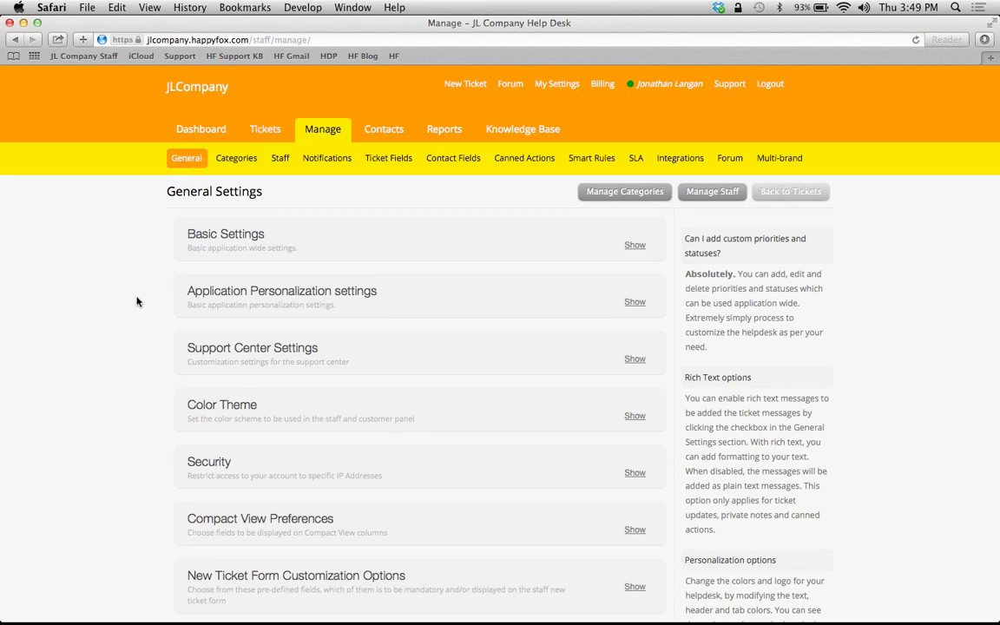
pyautogui.scroll(-10, 137, 302)
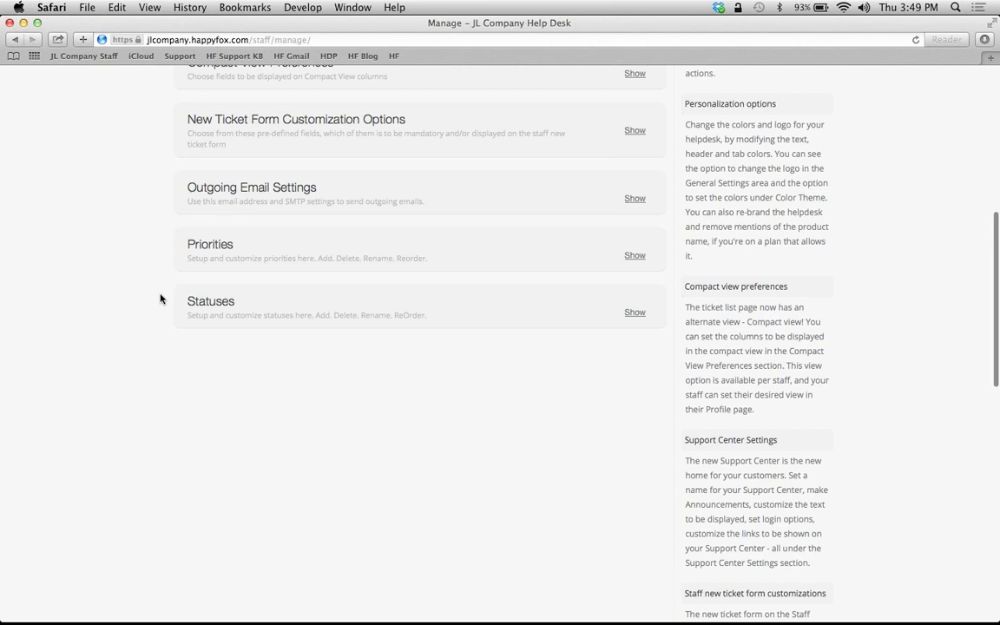
pyautogui.click(216, 322)
pyautogui.scroll(-2, 117, 394)
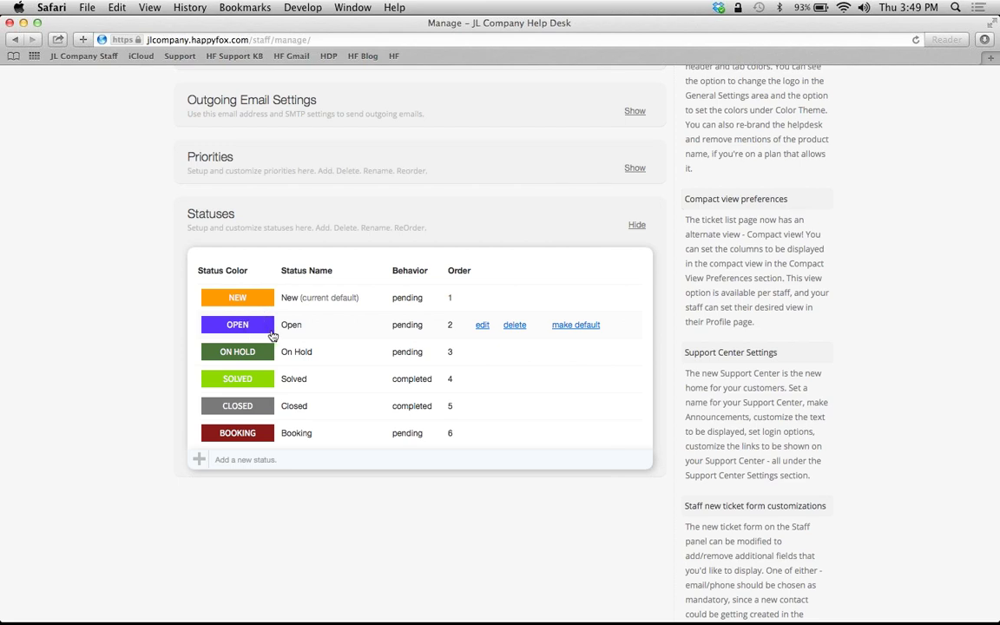
# Step: Try to delete the Open status, and inspect the replacement choices for deleting the Booking status before cancelling
pyautogui.click(515, 326)
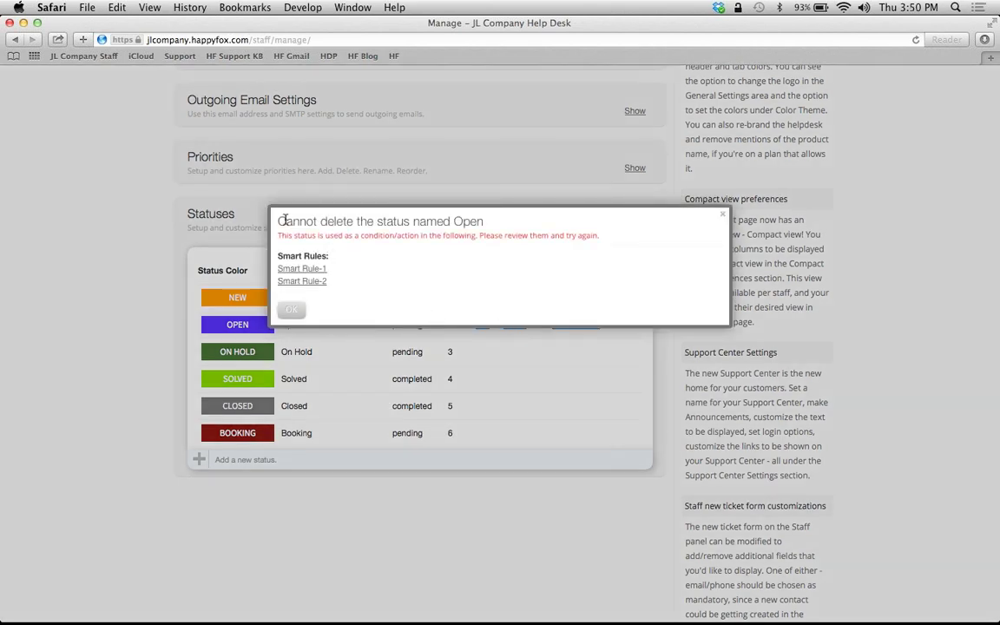
pyautogui.click(291, 312)
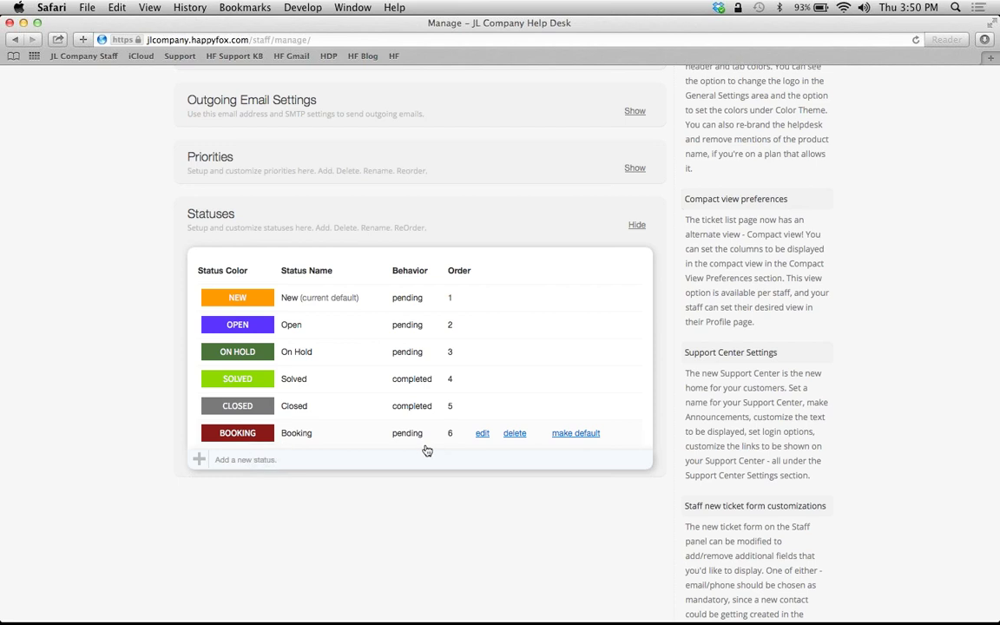
pyautogui.click(514, 438)
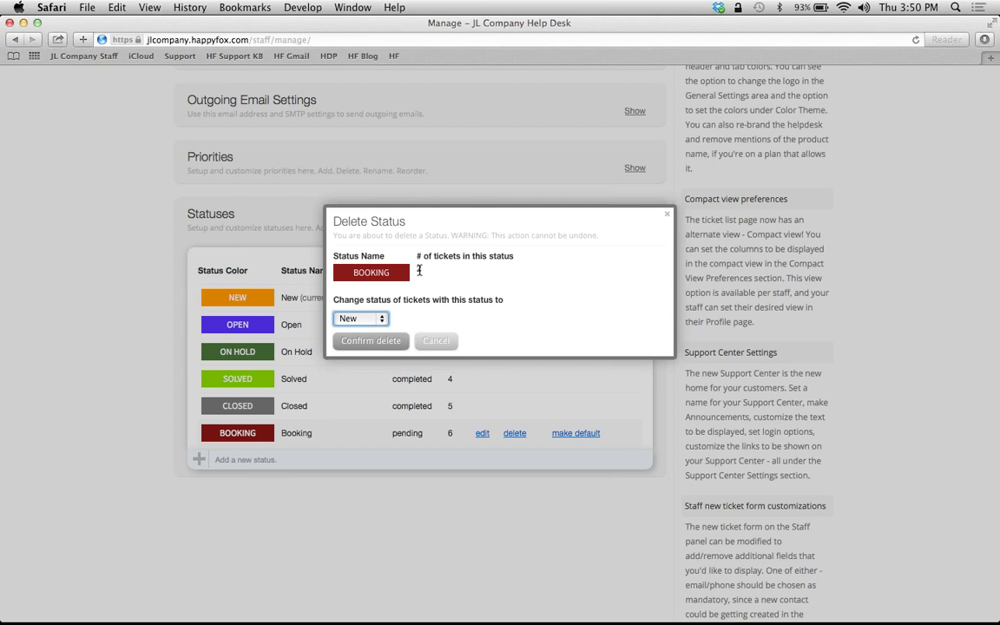
pyautogui.click(381, 320)
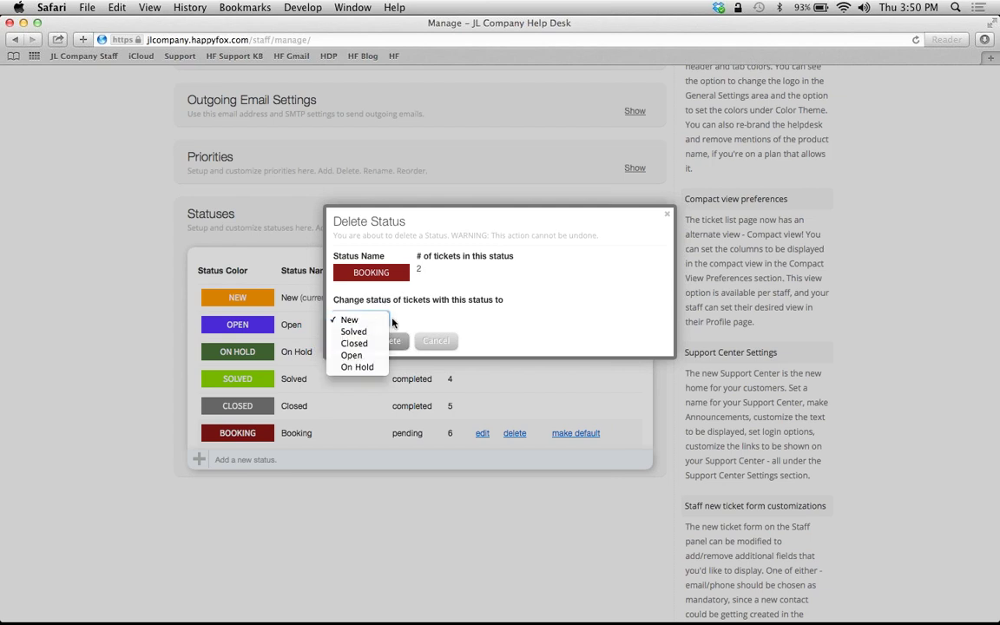
pyautogui.click(394, 320)
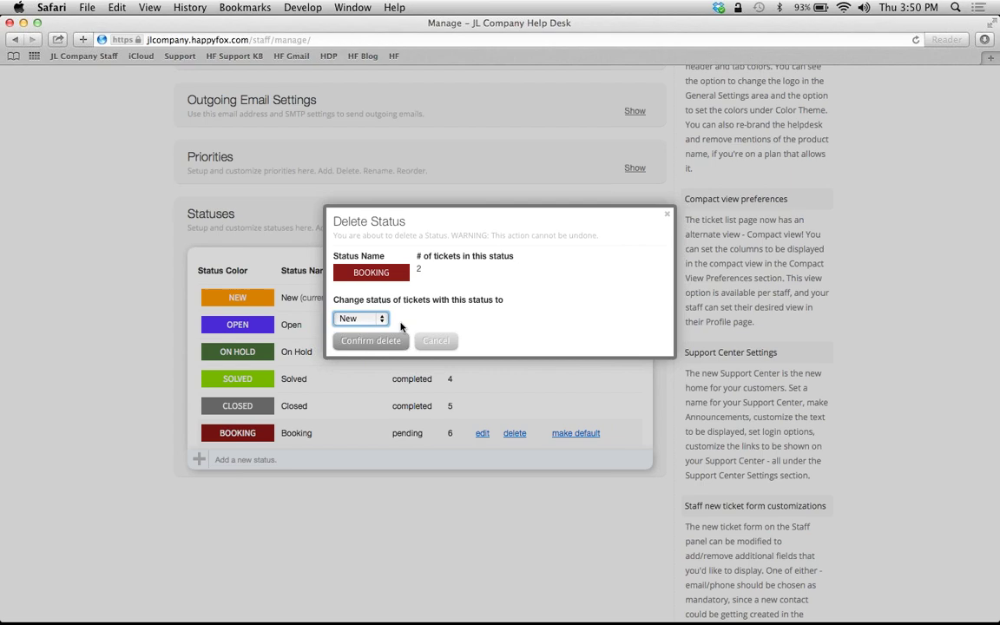
pyautogui.click(431, 340)
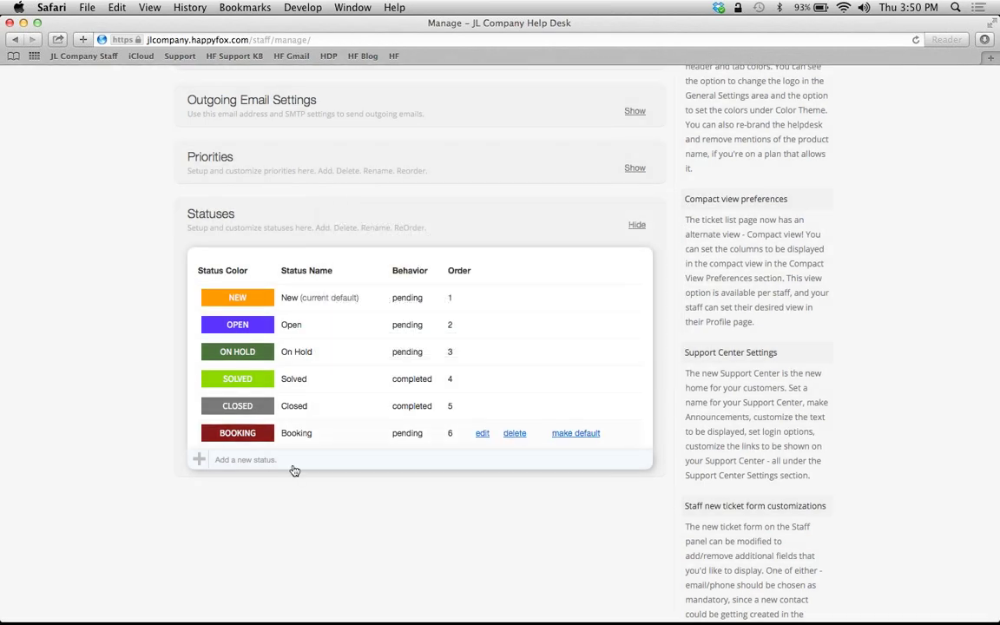
# Step: Create a status named "Test Status" with order 6, color 66cfdf and Pending behaviour, and save it
pyautogui.click(199, 462)
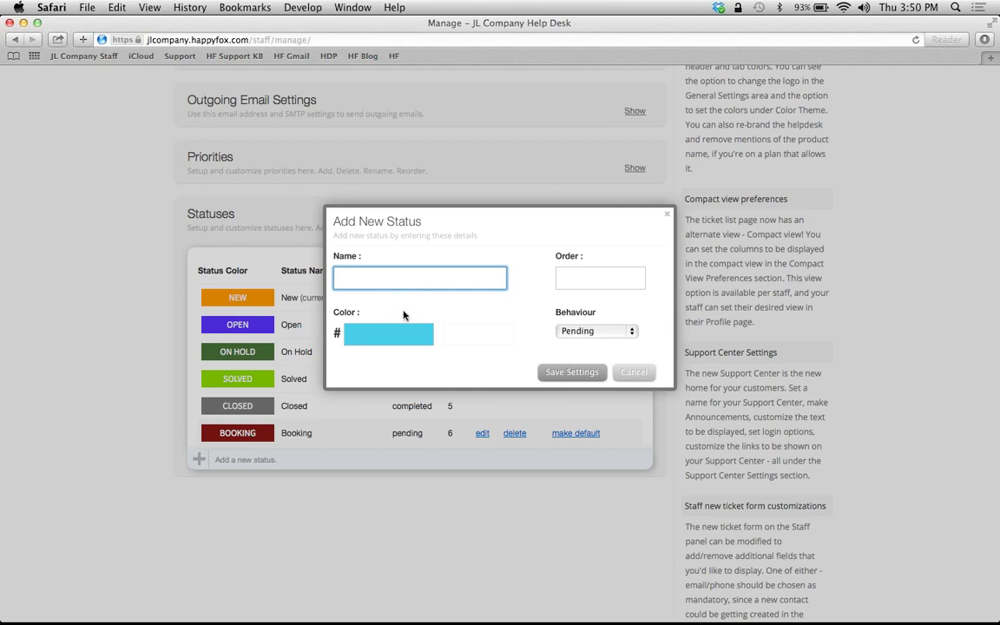
pyautogui.write('Test Status')
pyautogui.click(582, 274)
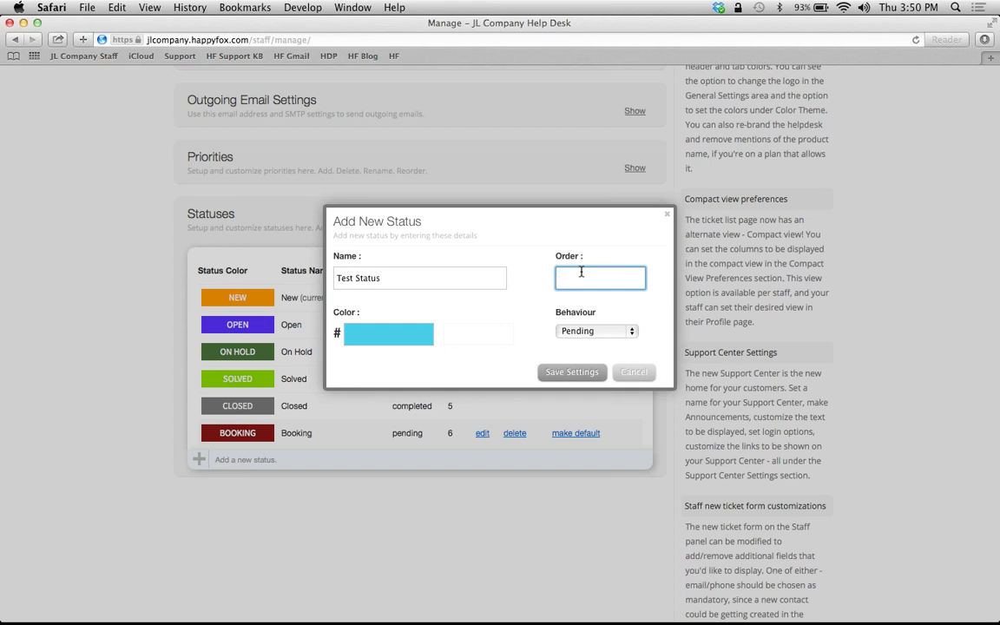
pyautogui.write('6')
pyautogui.click(384, 331)
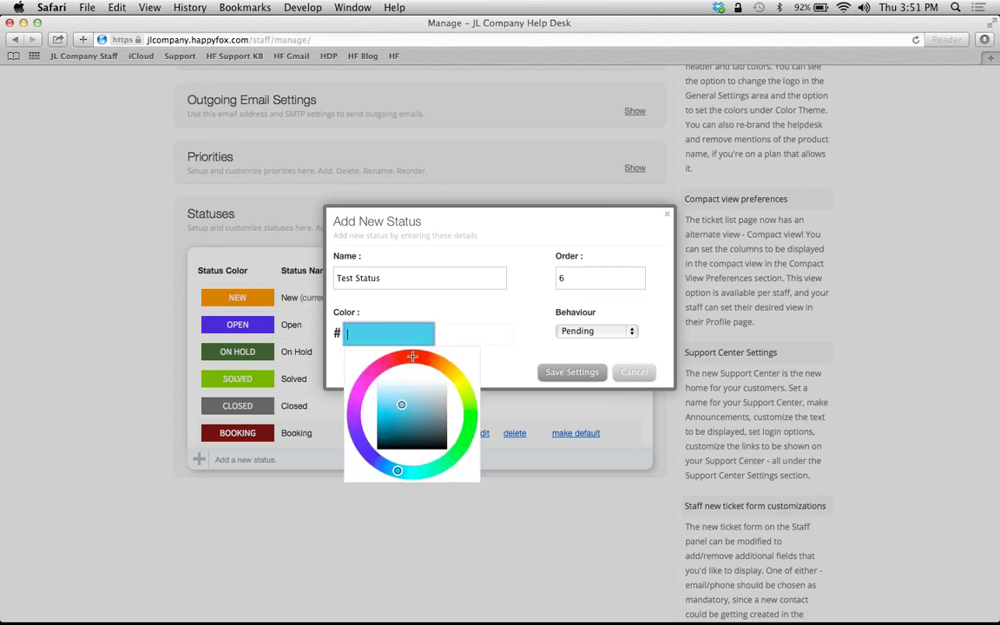
pyautogui.write('dfbb66')
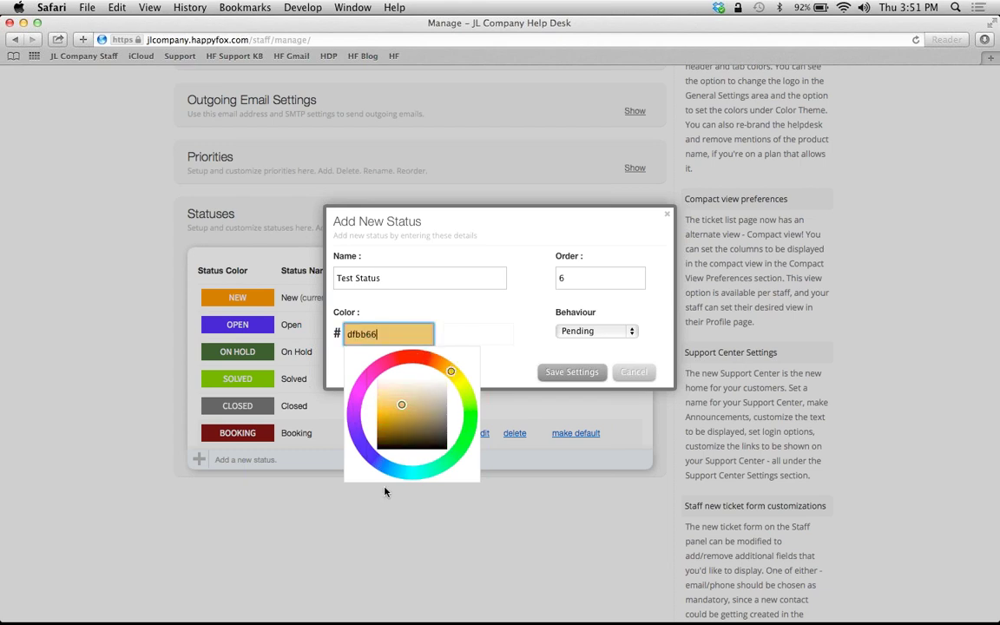
pyautogui.click(403, 473)
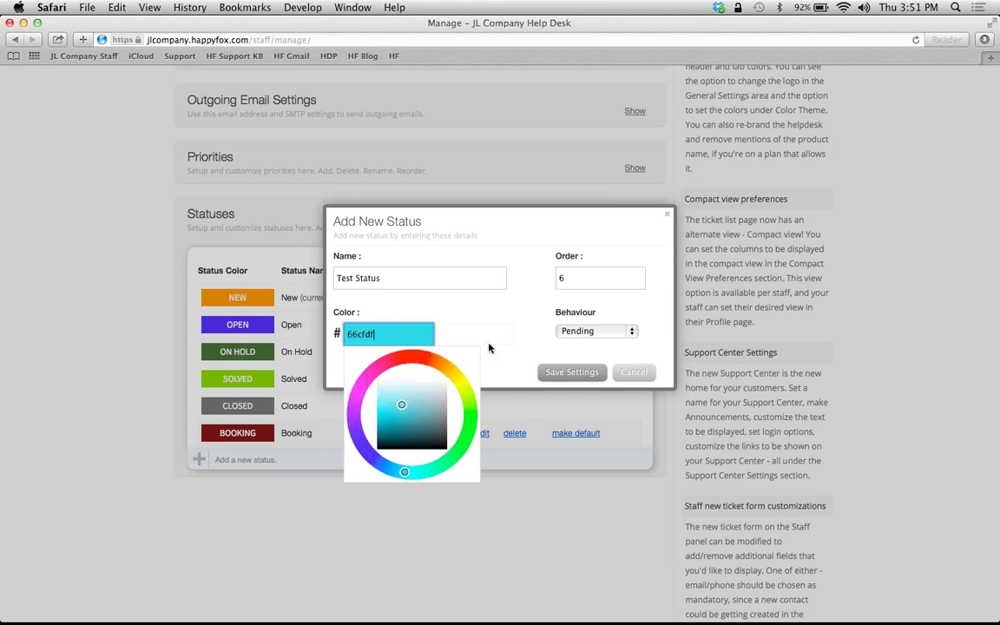
pyautogui.click(457, 314)
pyautogui.click(632, 337)
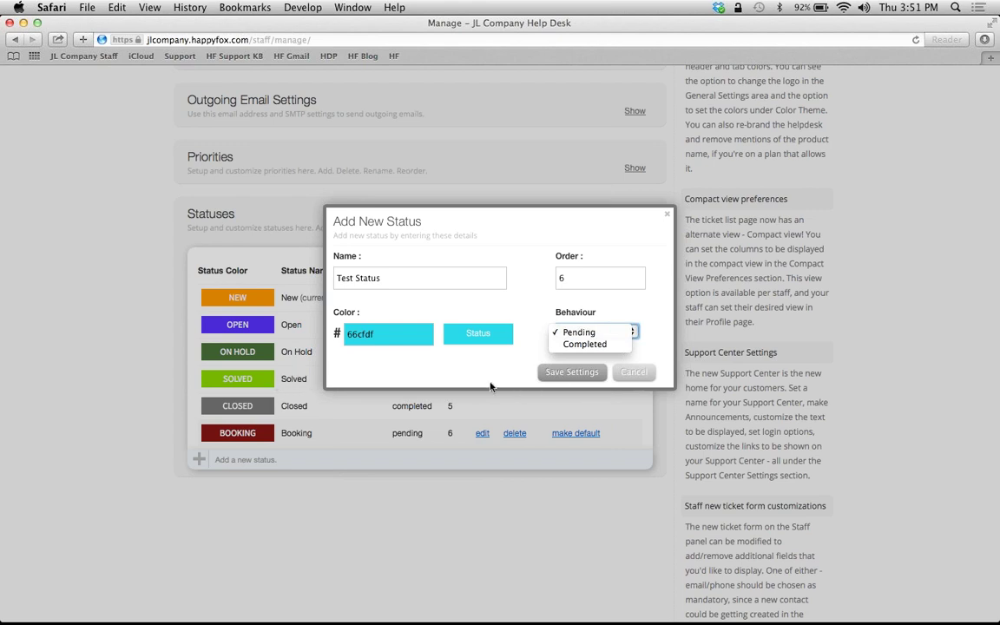
pyautogui.click(549, 378)
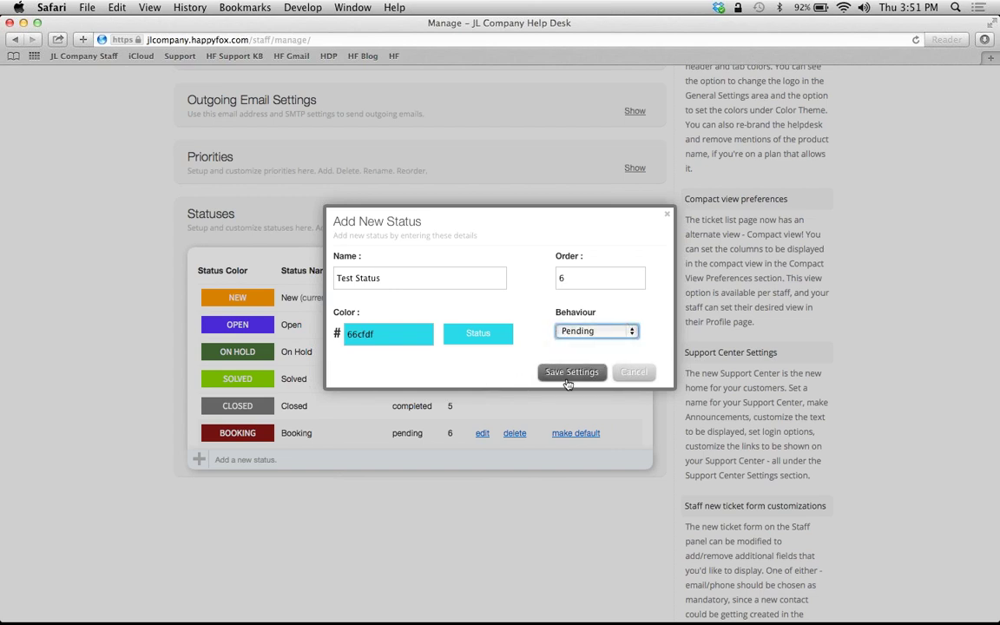
pyautogui.click(552, 376)
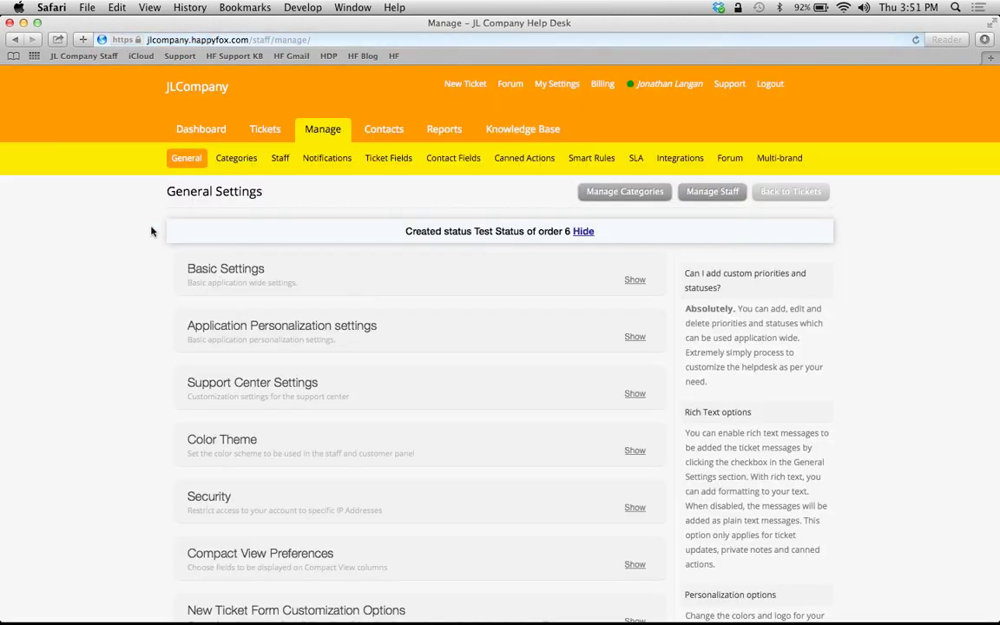
# Step: Return to the pending tickets and set the status of the "SLA Breach" ticket to Test Status
pyautogui.click(261, 132)
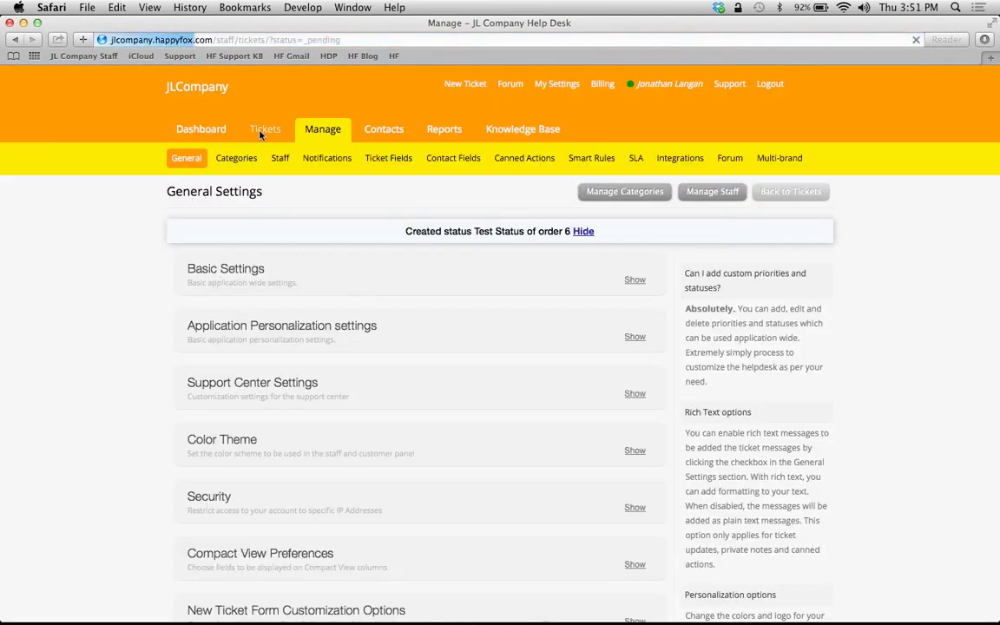
pyautogui.click(250, 288)
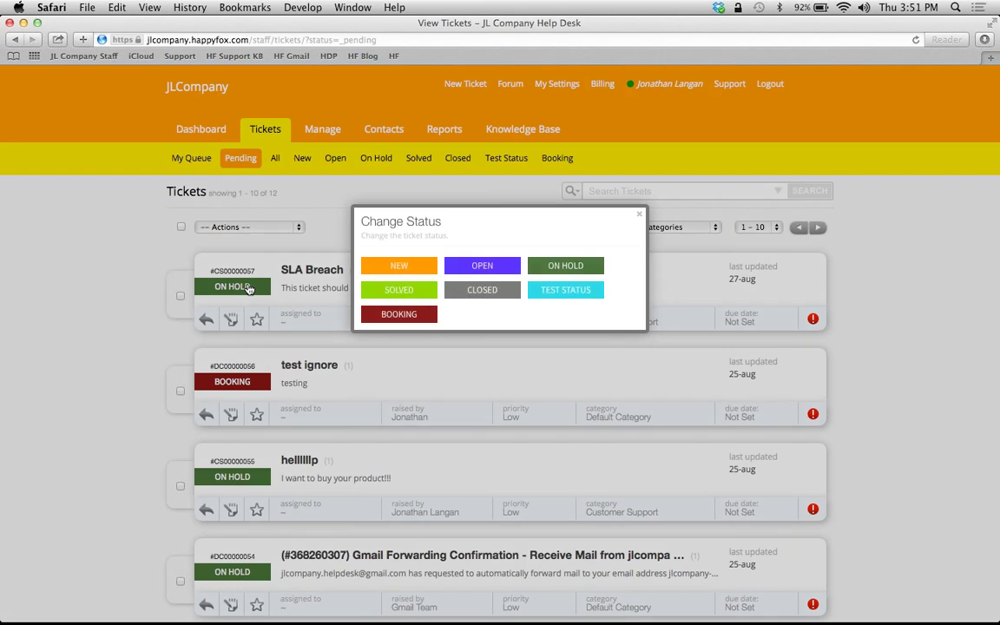
pyautogui.click(548, 294)
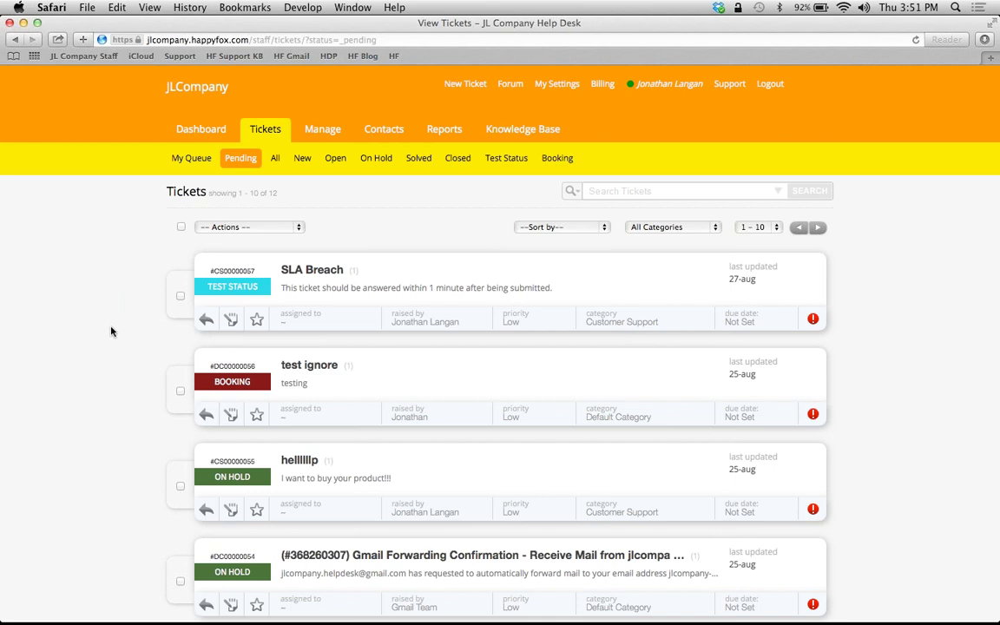
pyautogui.click(892, 52)
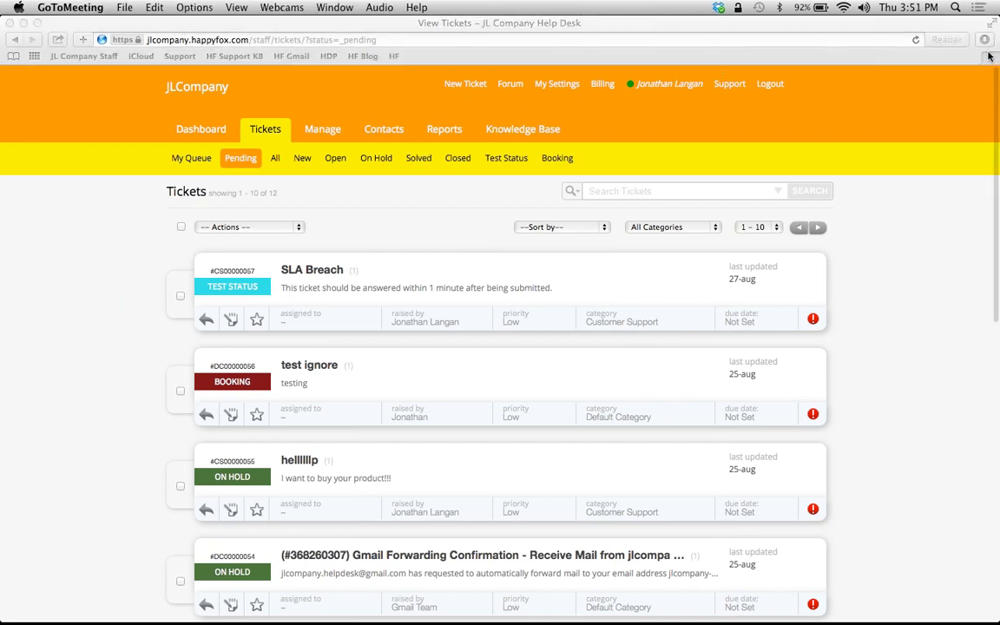